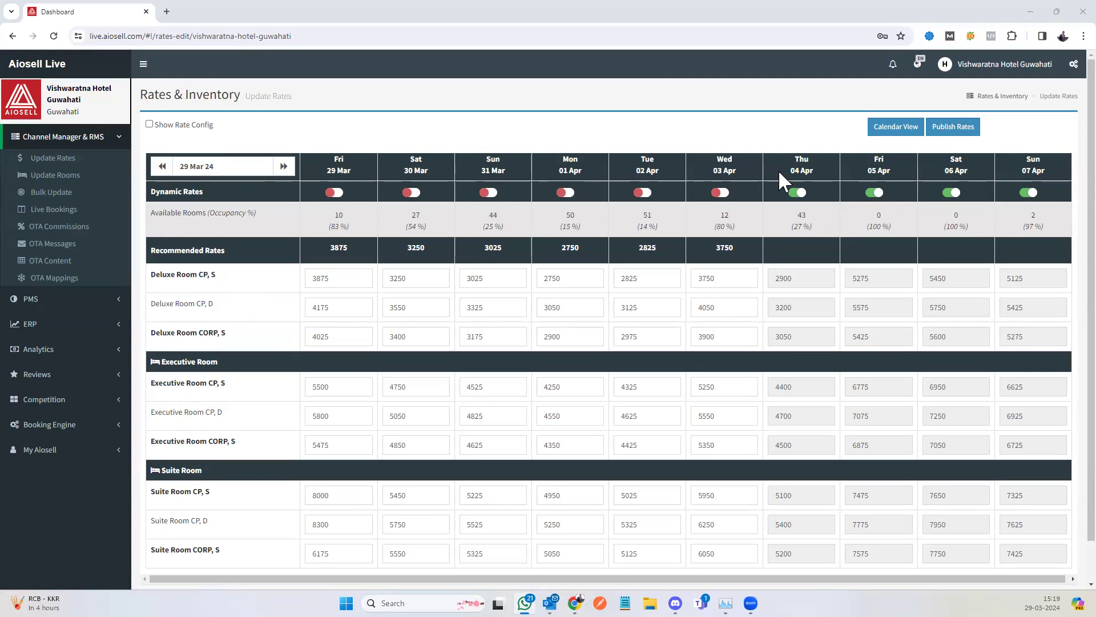
Change the Sat 30 Mar Deluxe Room CP, S rate to 5000 so Saturday's other room rates recalculate.
double_click(398, 279)
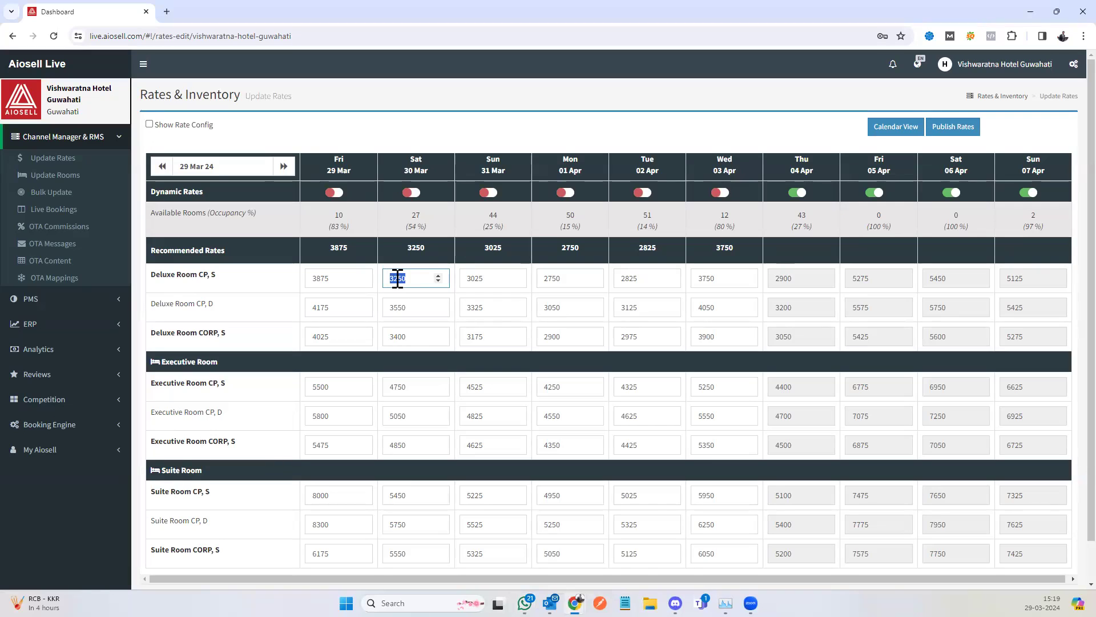
text(5000)
click(396, 389)
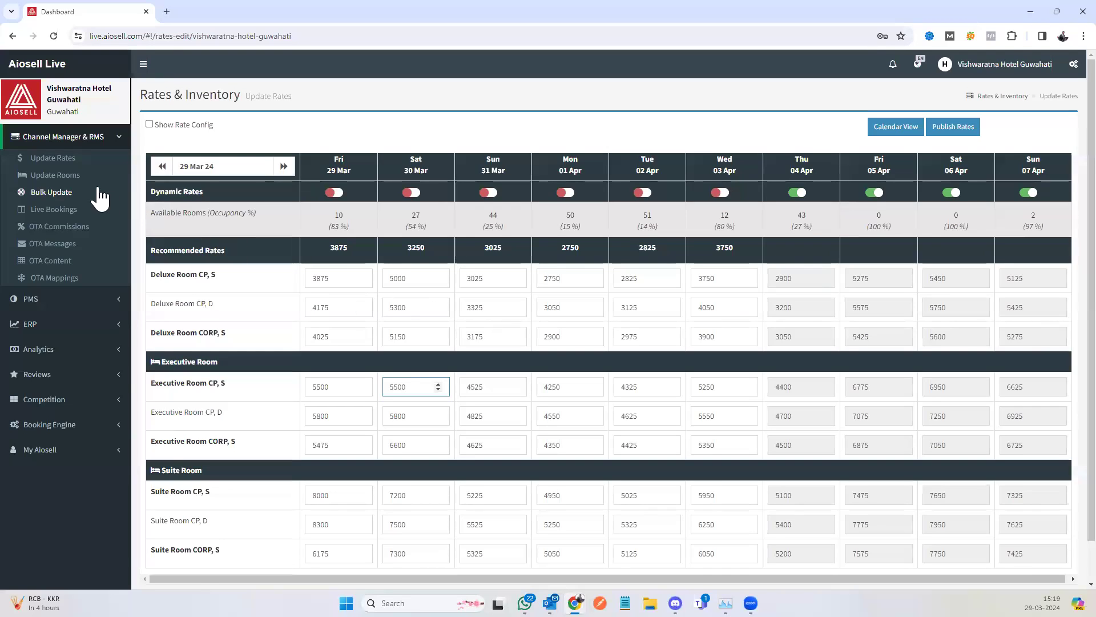
Open Bulk Update, try the Rate, Increment and Restrictions (Rates) types, then settle on Restrictions (Inventory).
click(72, 188)
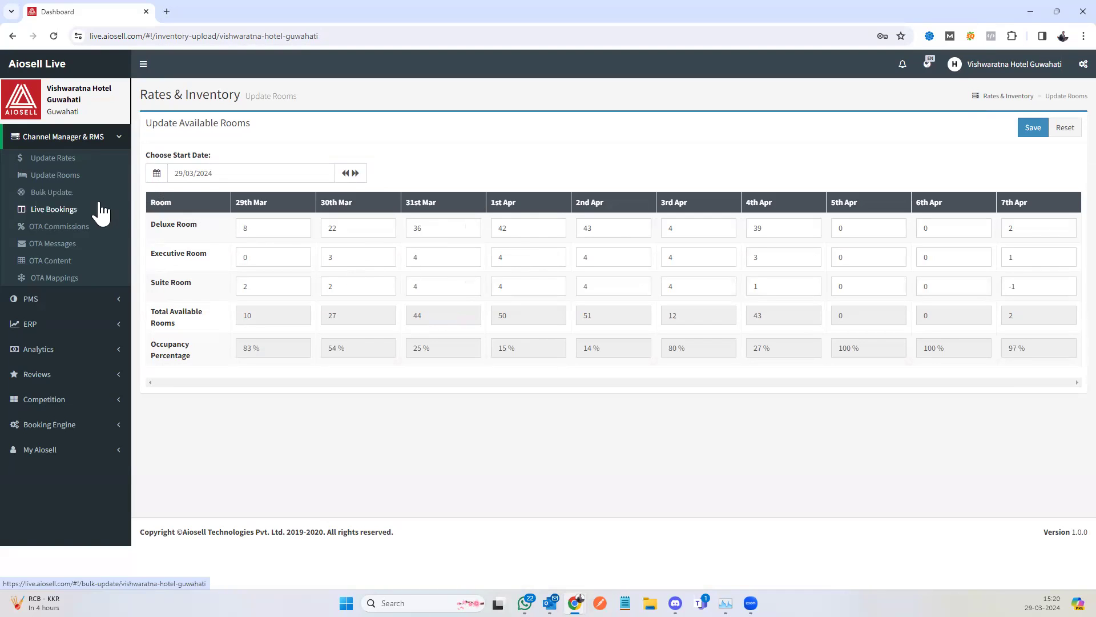
click(51, 193)
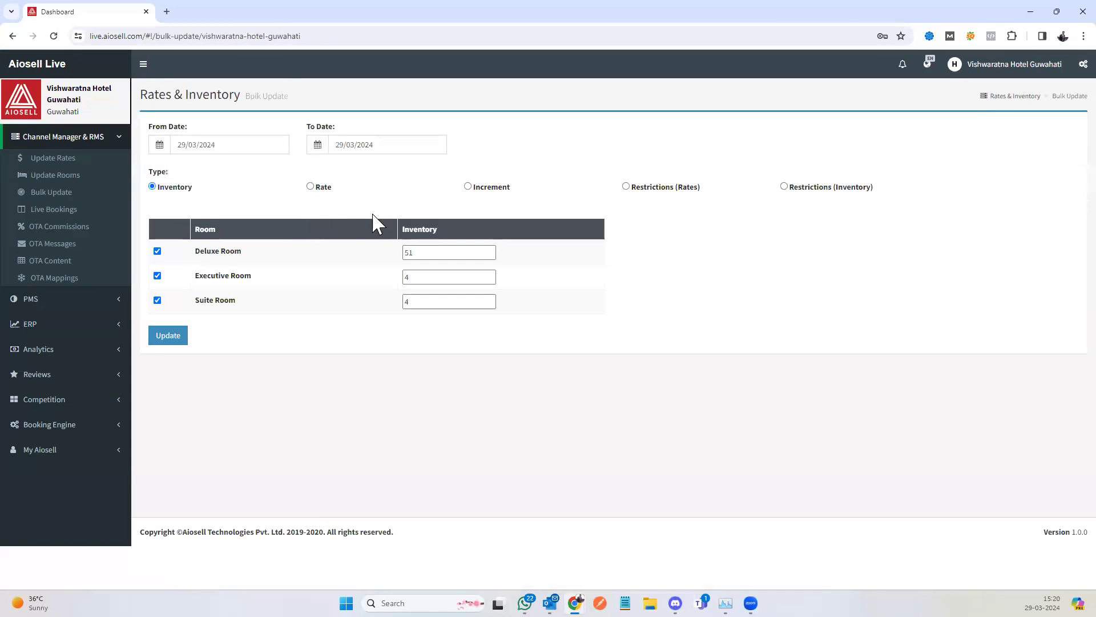
click(311, 189)
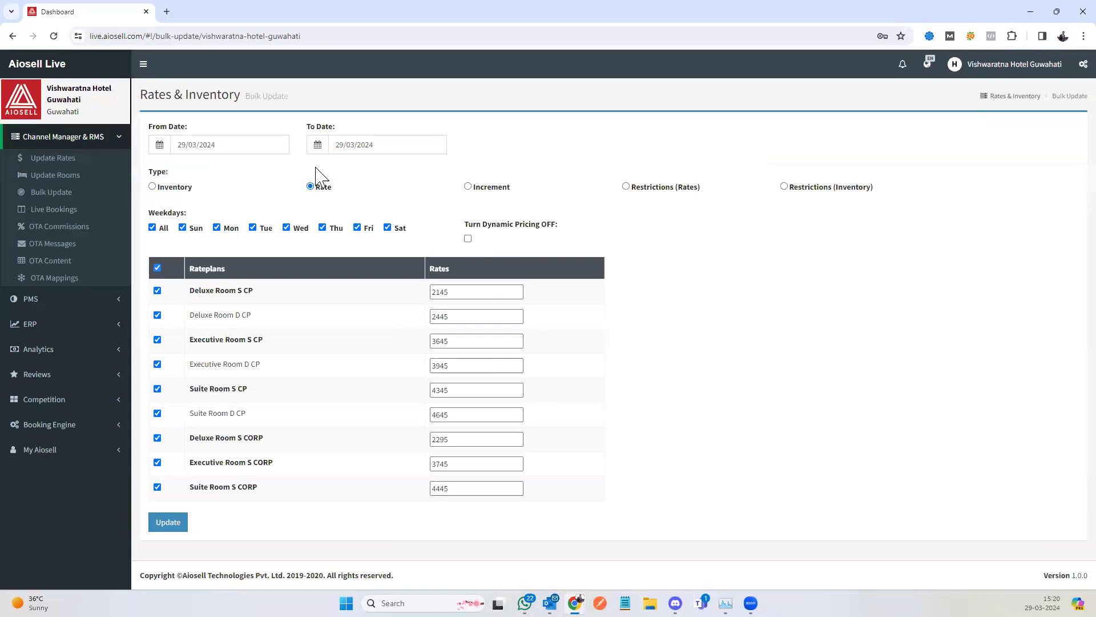
click(469, 188)
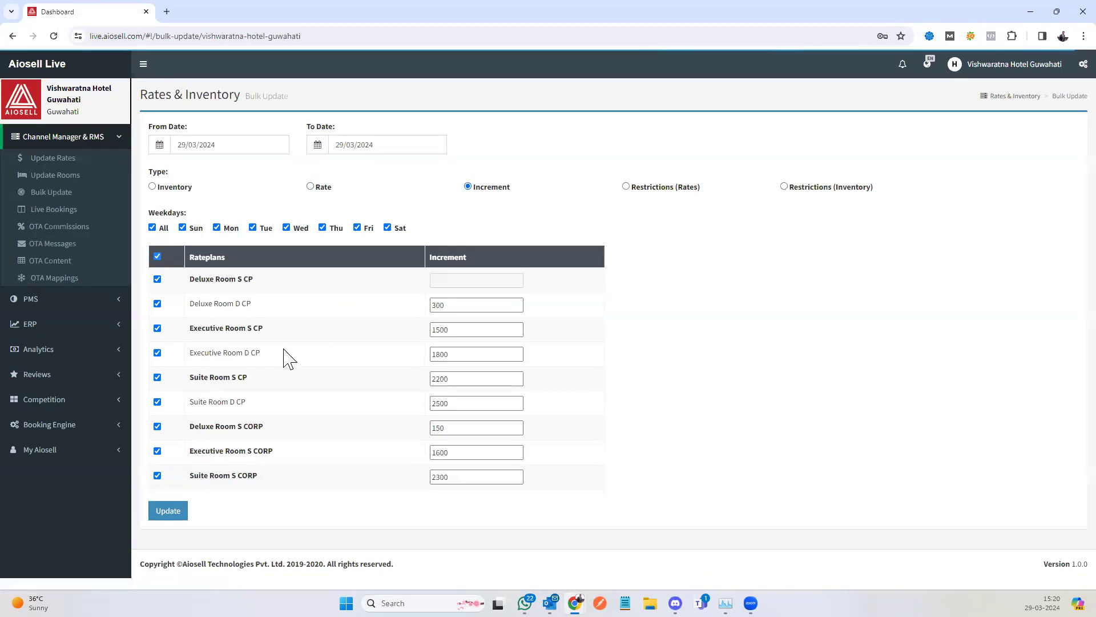
click(626, 188)
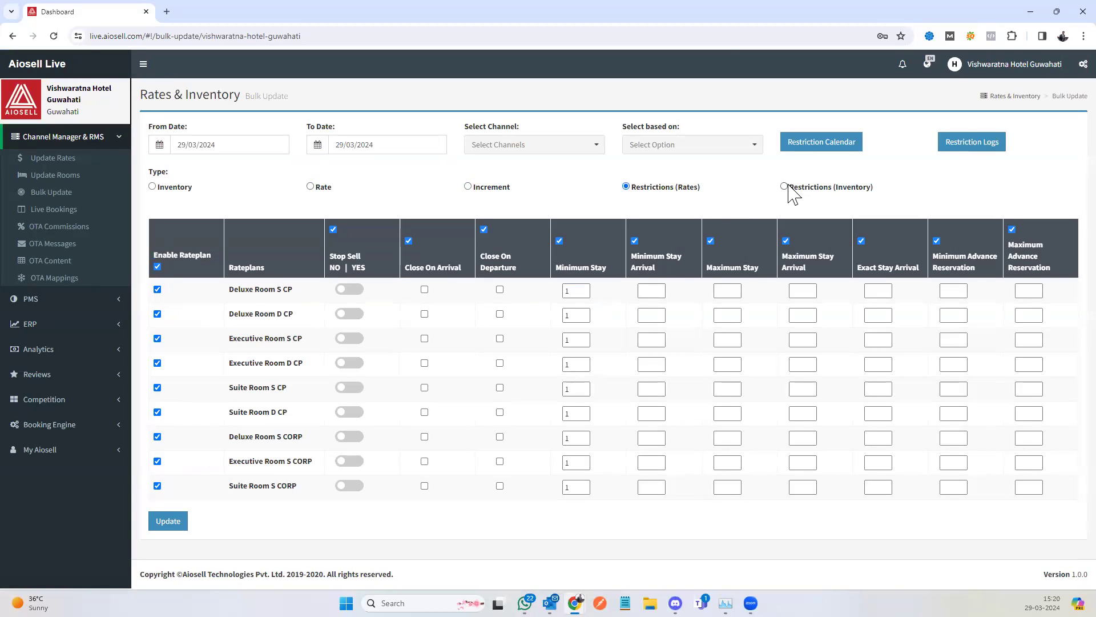
click(786, 187)
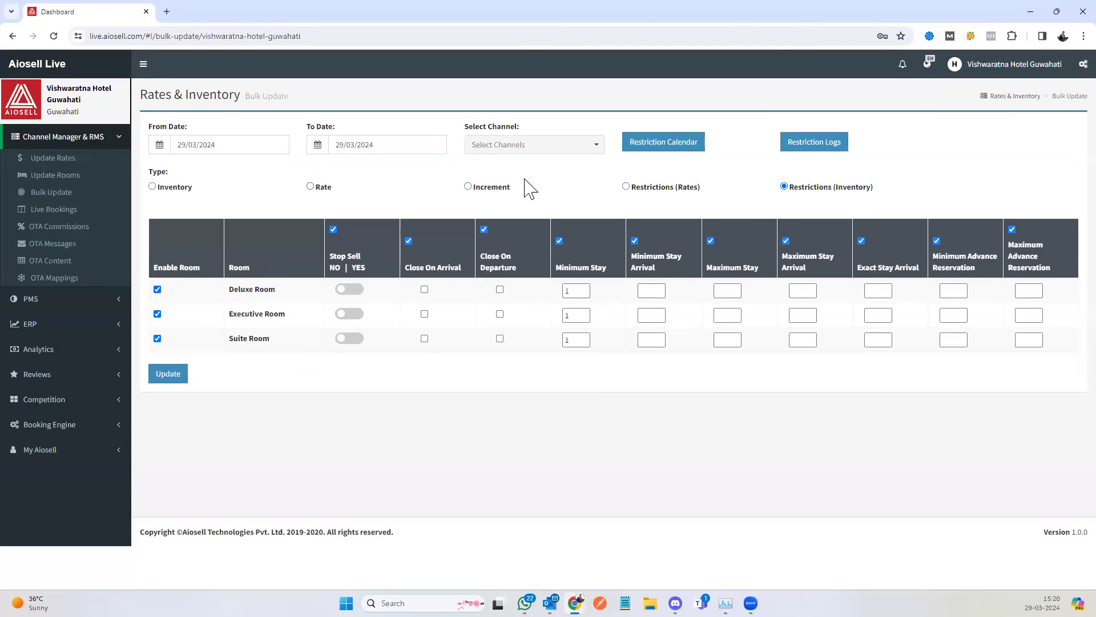
click(507, 146)
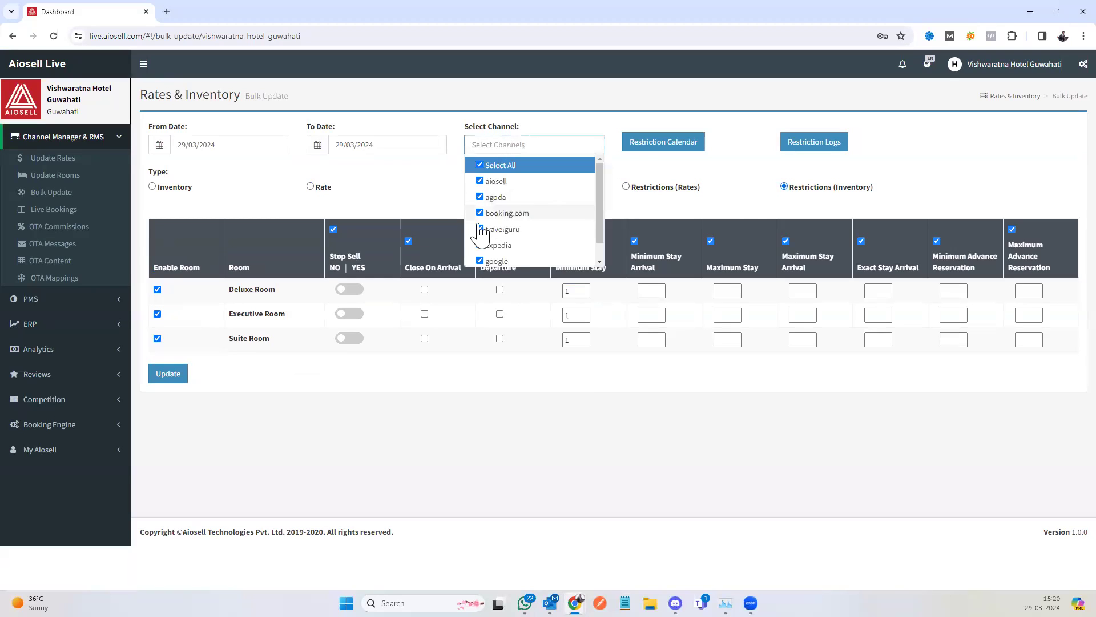
List the 22–29 Mar 2024 live bookings and check the ₹12,824 booking's payment breakdown.
click(40, 210)
click(102, 226)
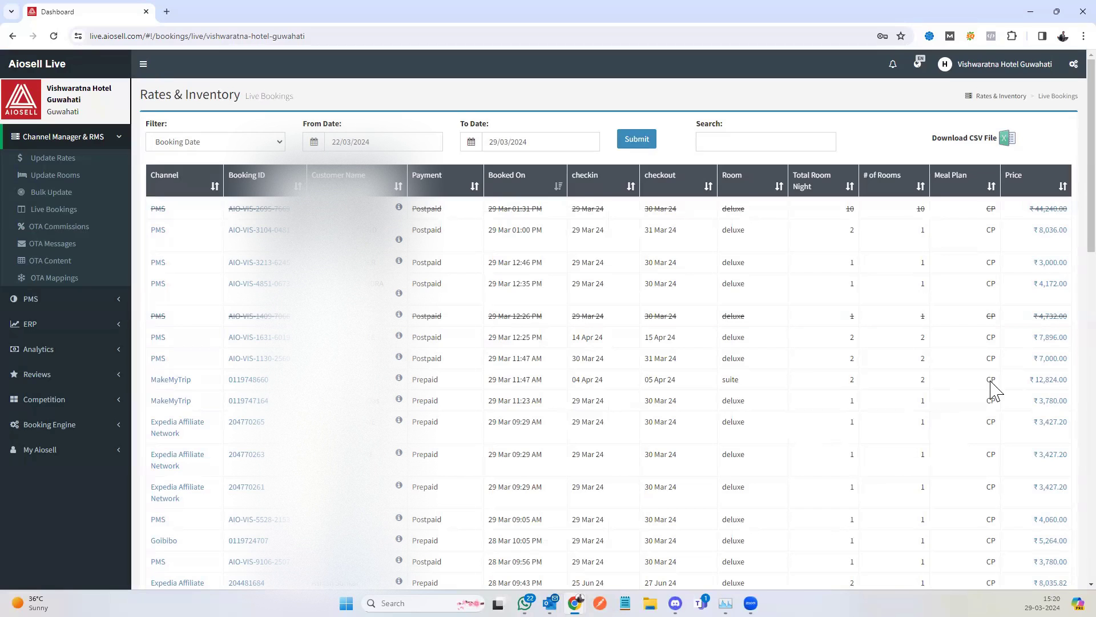
click(1047, 380)
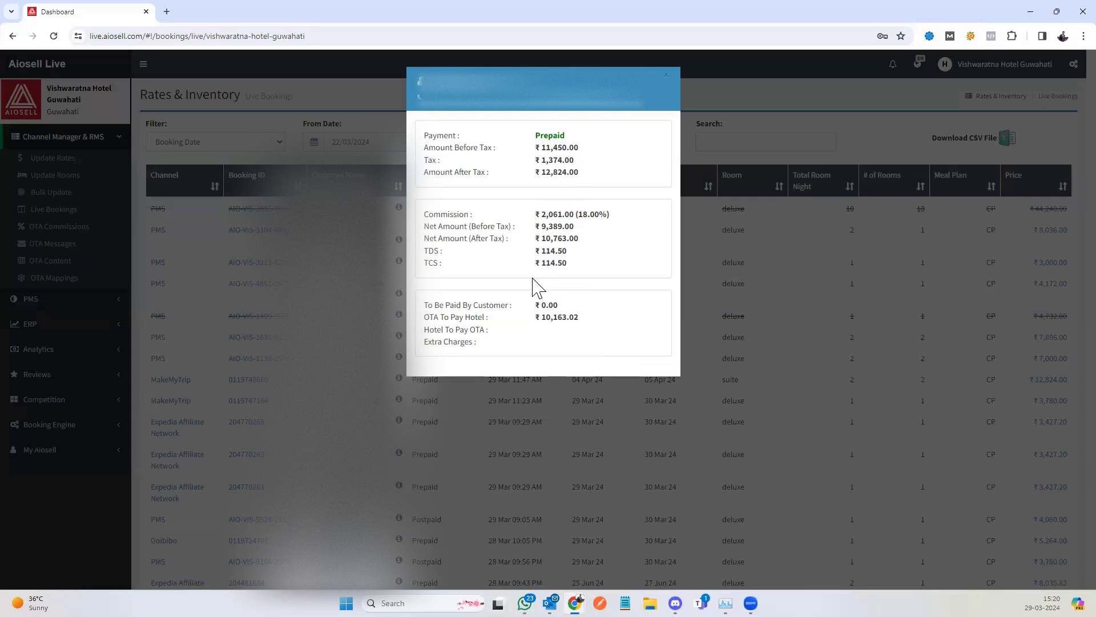
click(667, 75)
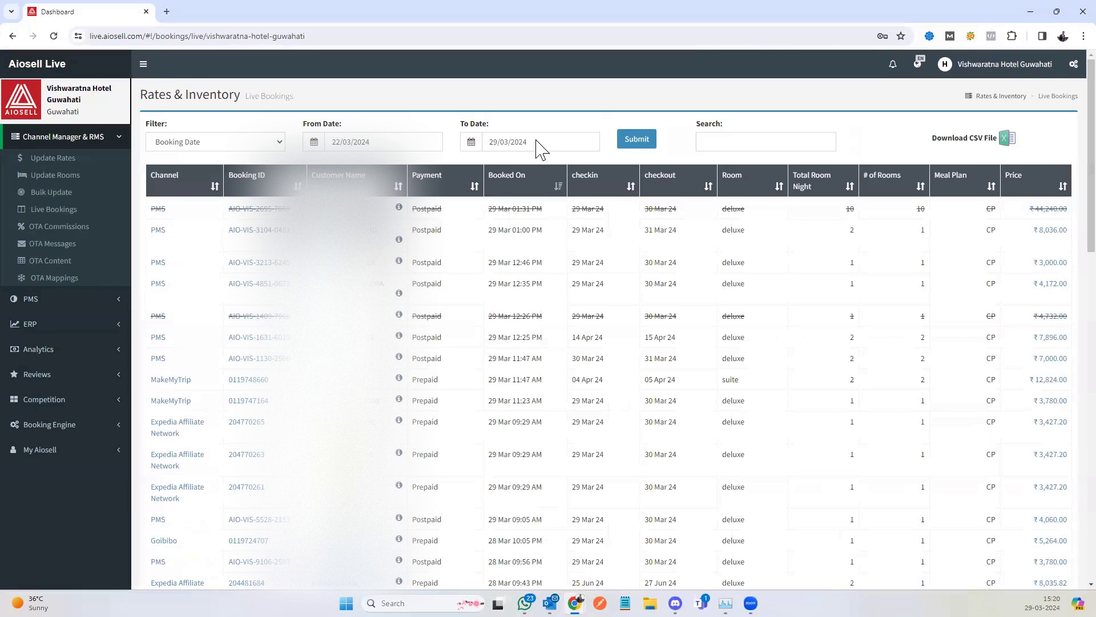
Review the OTA Commissions table, then view the booking.com guest messages for Feb–Mar 2024.
click(58, 231)
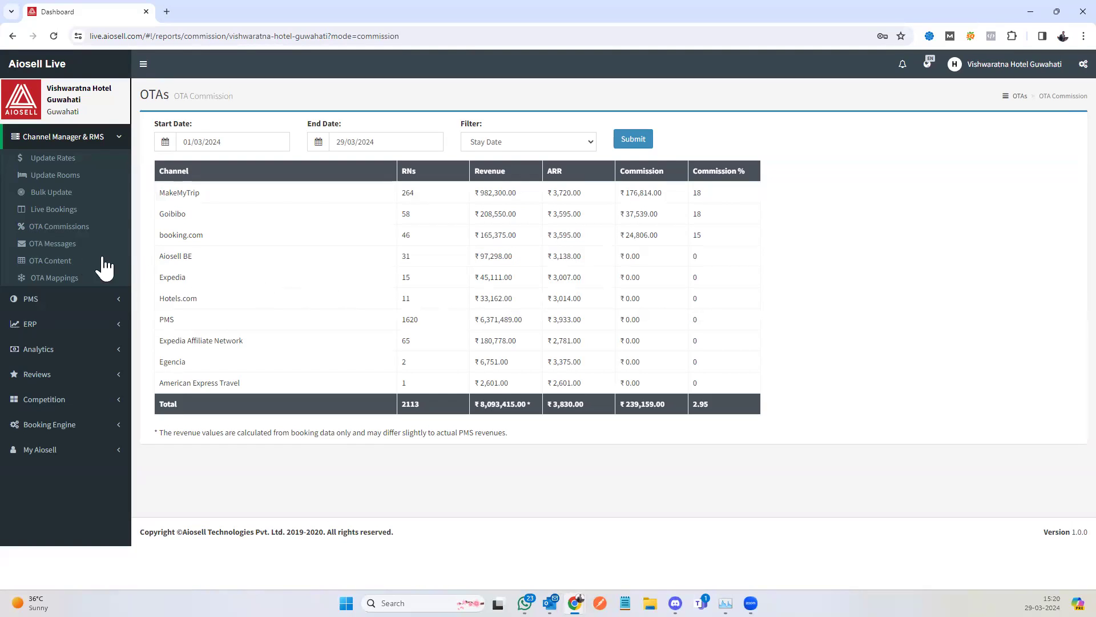
click(78, 246)
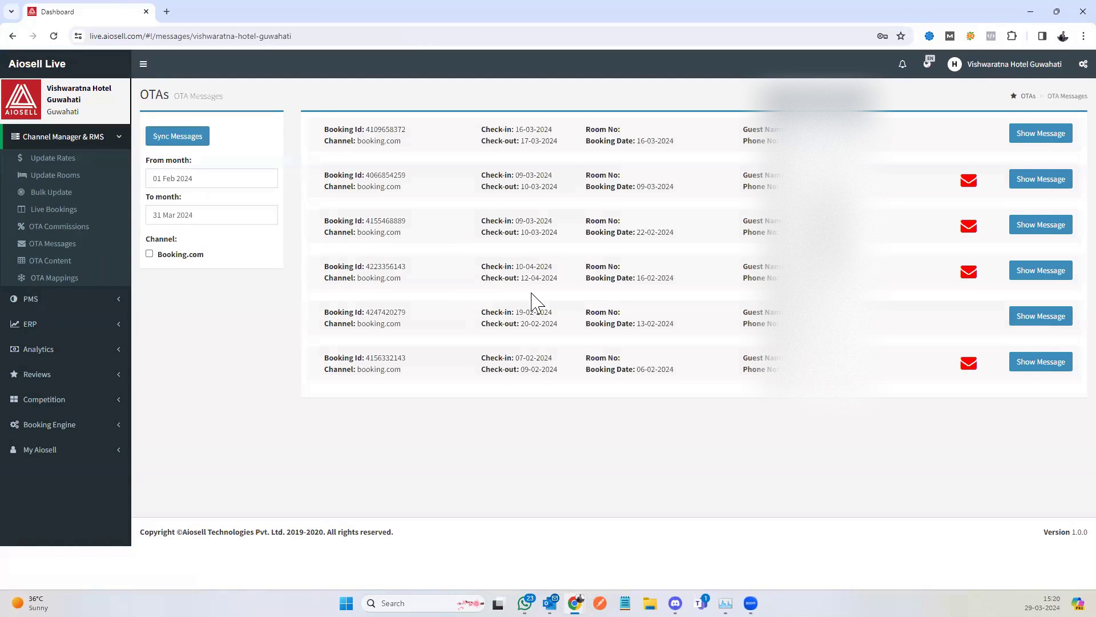
Inspect Booking.com's inventory and Rate Out mappings in OTA Mappings, leaving them collapsed.
click(52, 280)
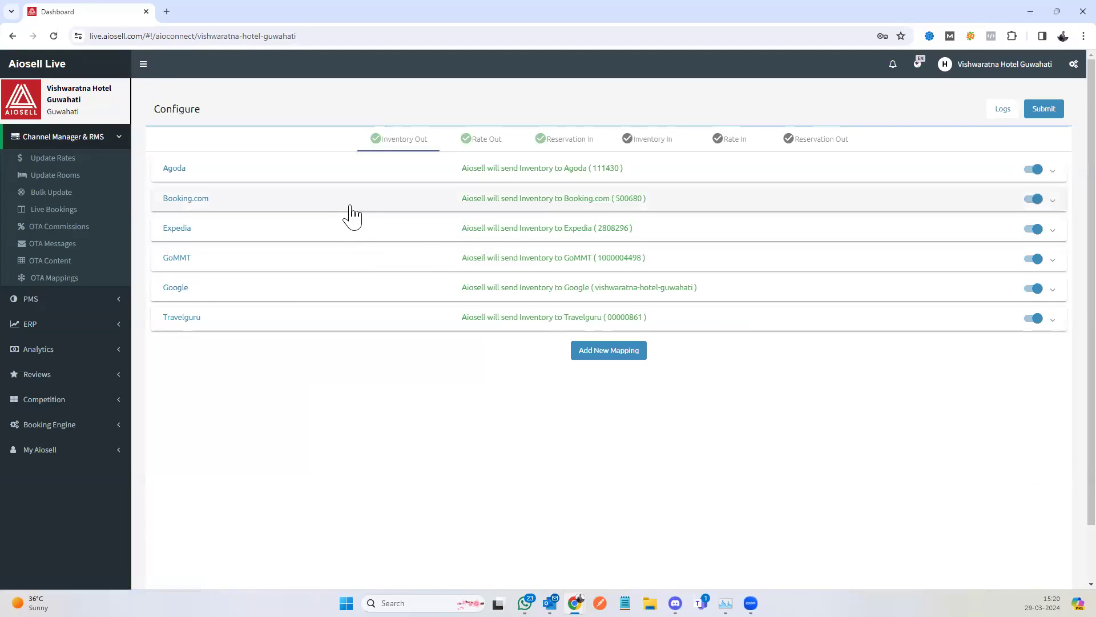
click(352, 215)
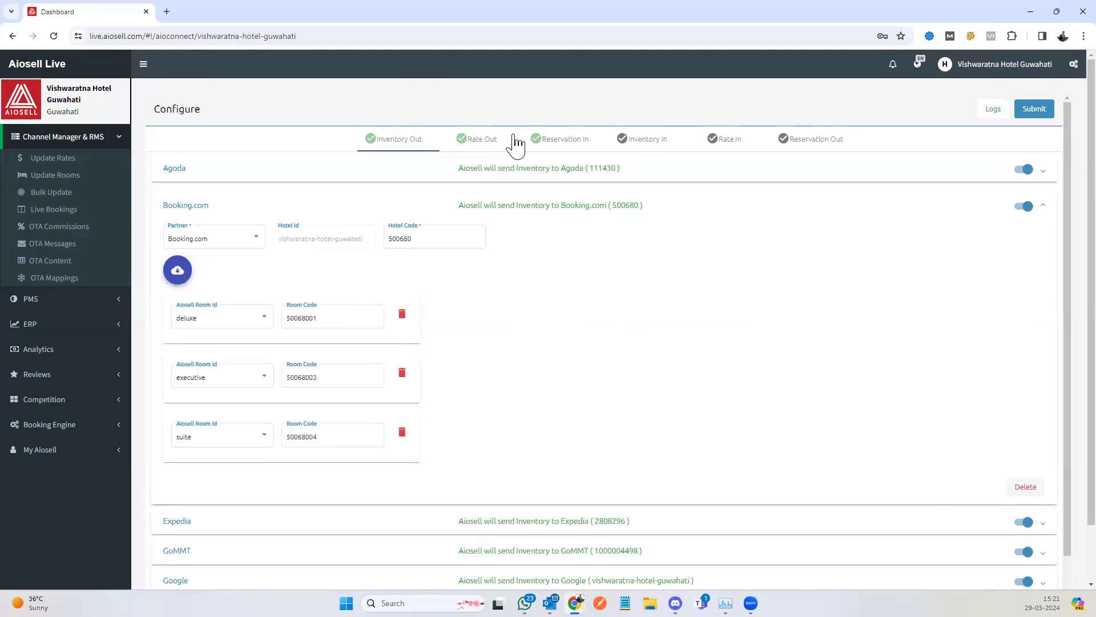
click(477, 142)
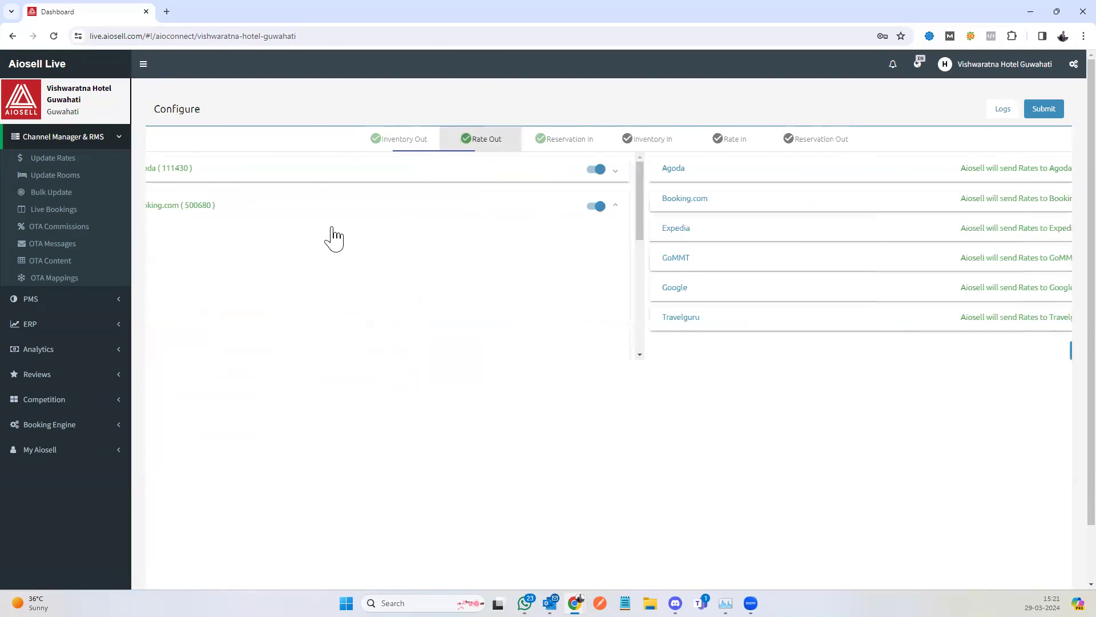
click(328, 216)
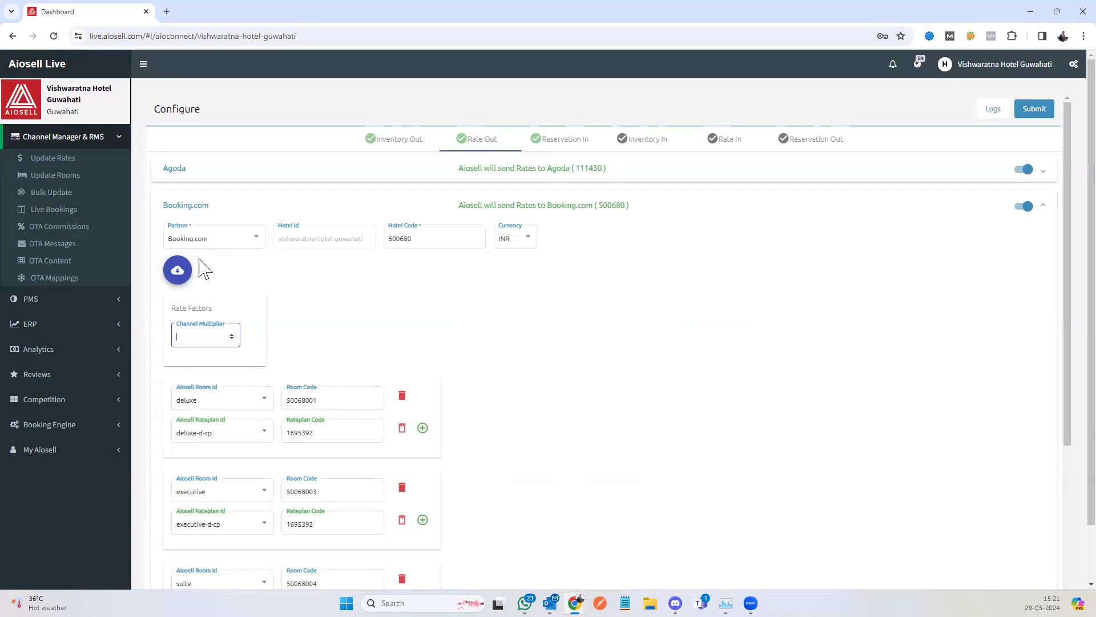
click(203, 208)
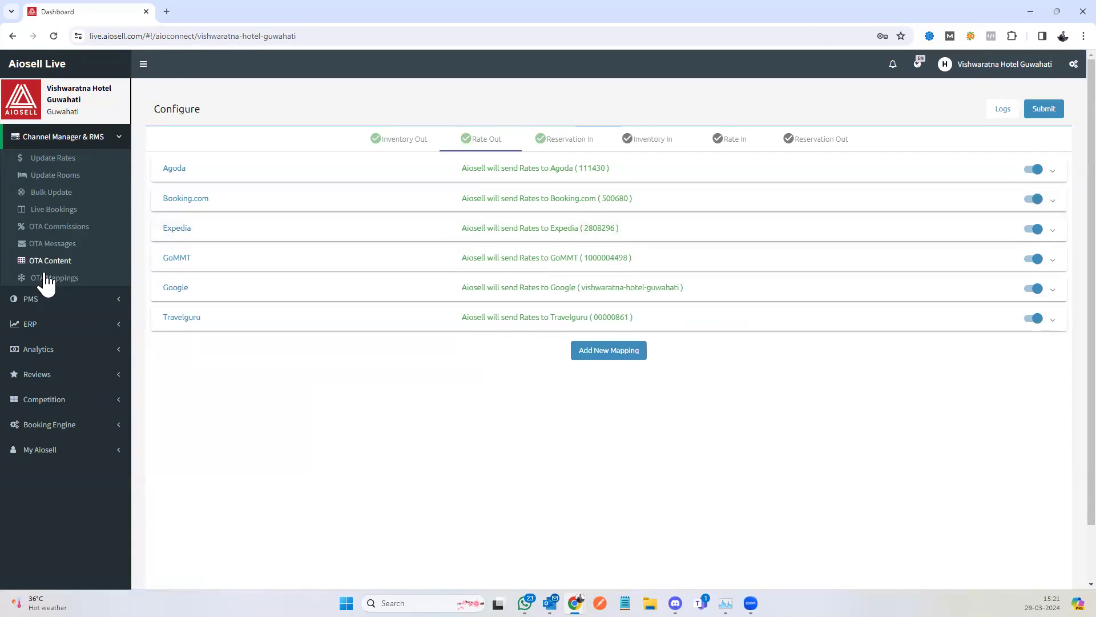
Browse the Hotel Performance occupancy, ARR/RevPAR and per-channel sales charts for Sep 2023–Mar 2024.
click(40, 350)
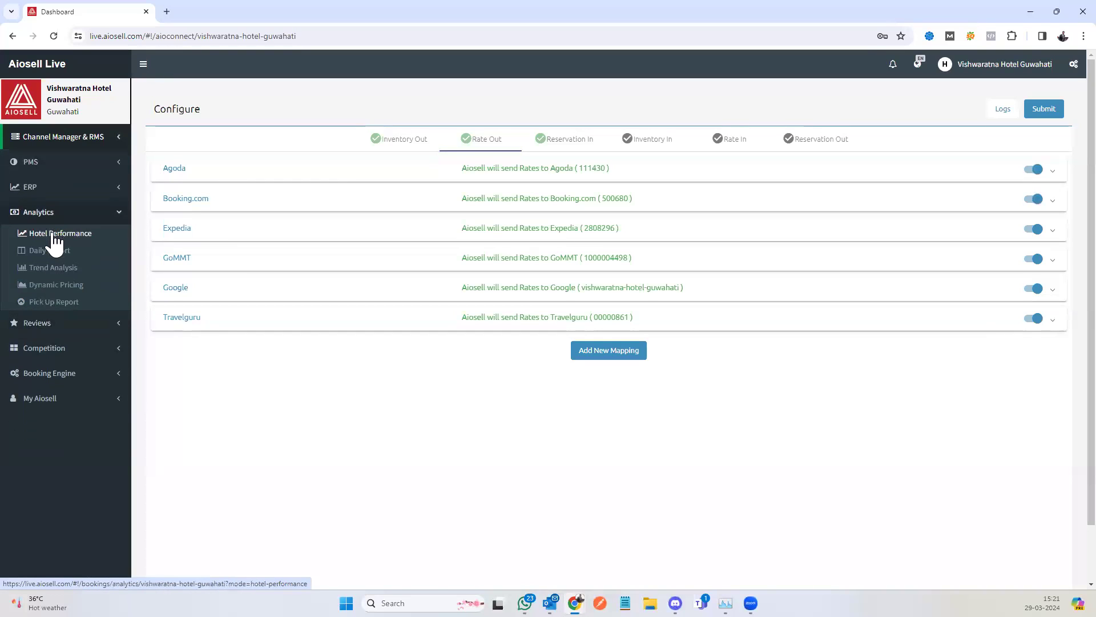
click(55, 238)
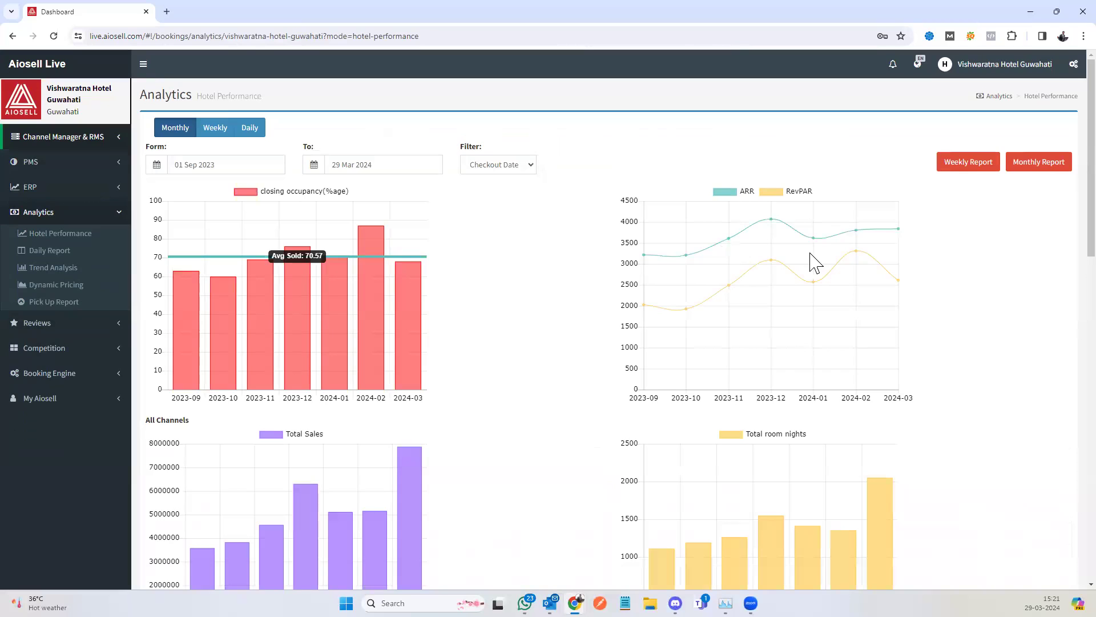
scroll(814, 261, down, 5)
scroll(805, 262, up, 5)
scroll(582, 312, down, 8)
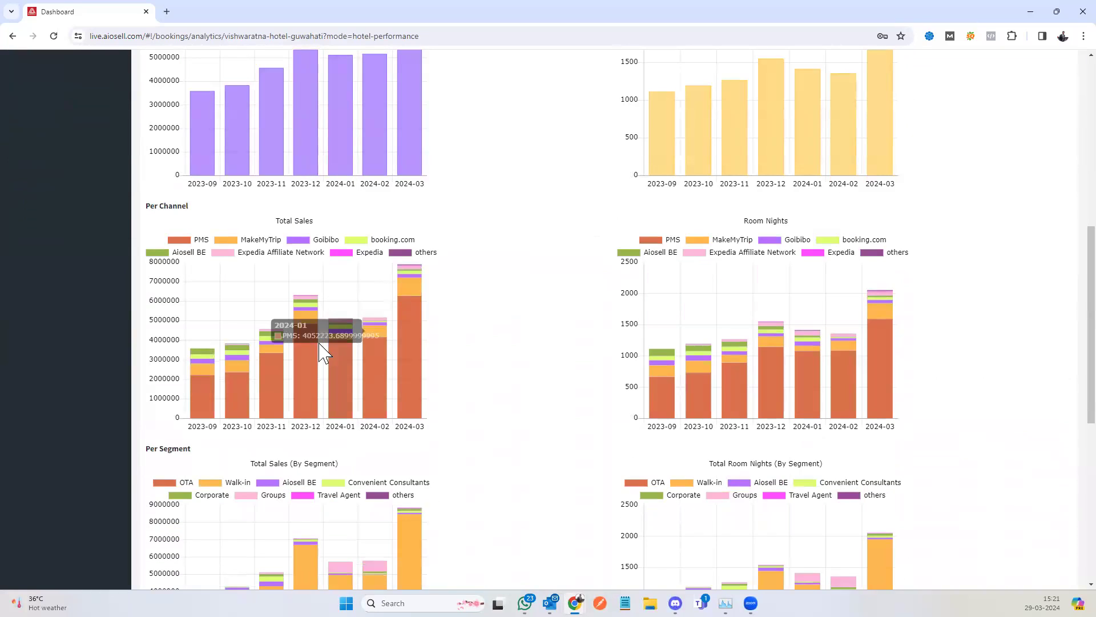
scroll(819, 348, down, 3)
scroll(820, 350, down, 5)
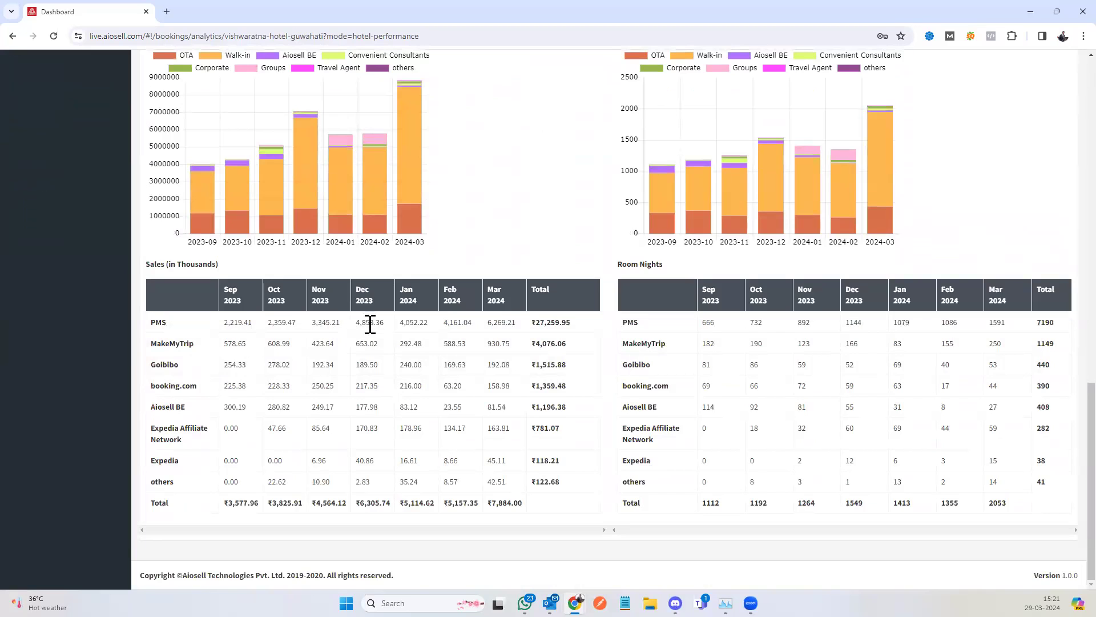
scroll(624, 383, up, 15)
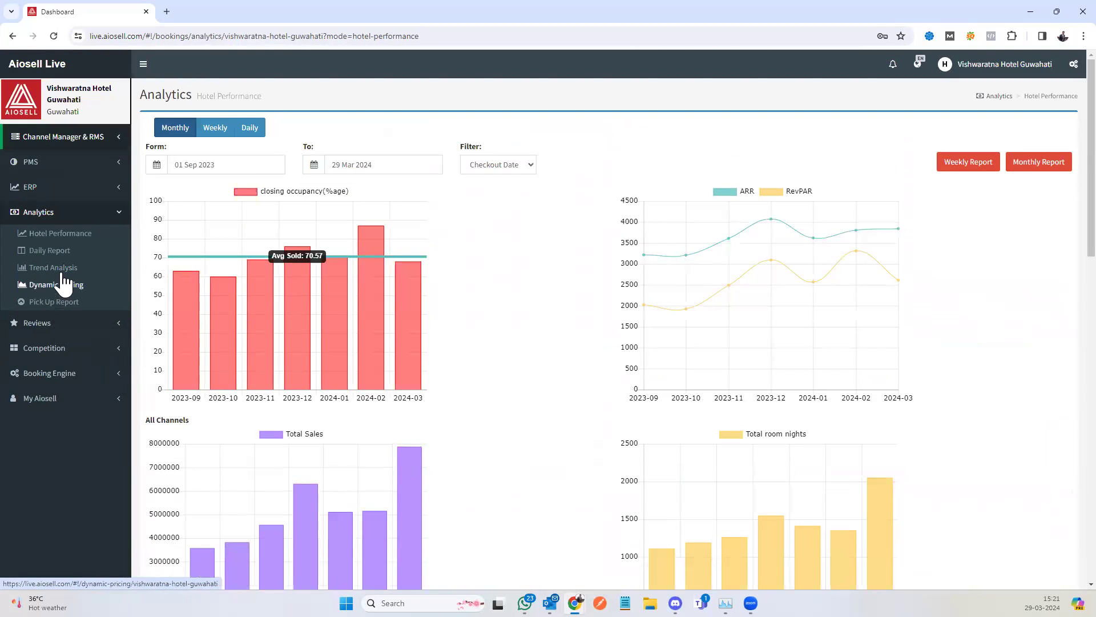
Browse the Trend Analysis lead time, length of stay, weekday occupancy and cancellation charts.
click(54, 268)
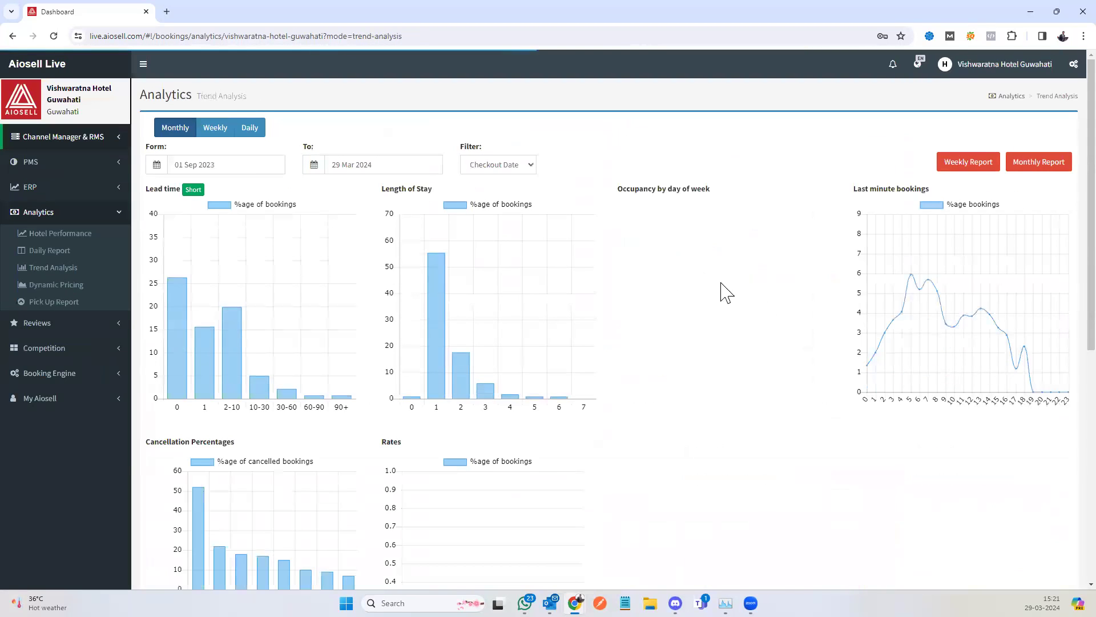
scroll(645, 289, down, 3)
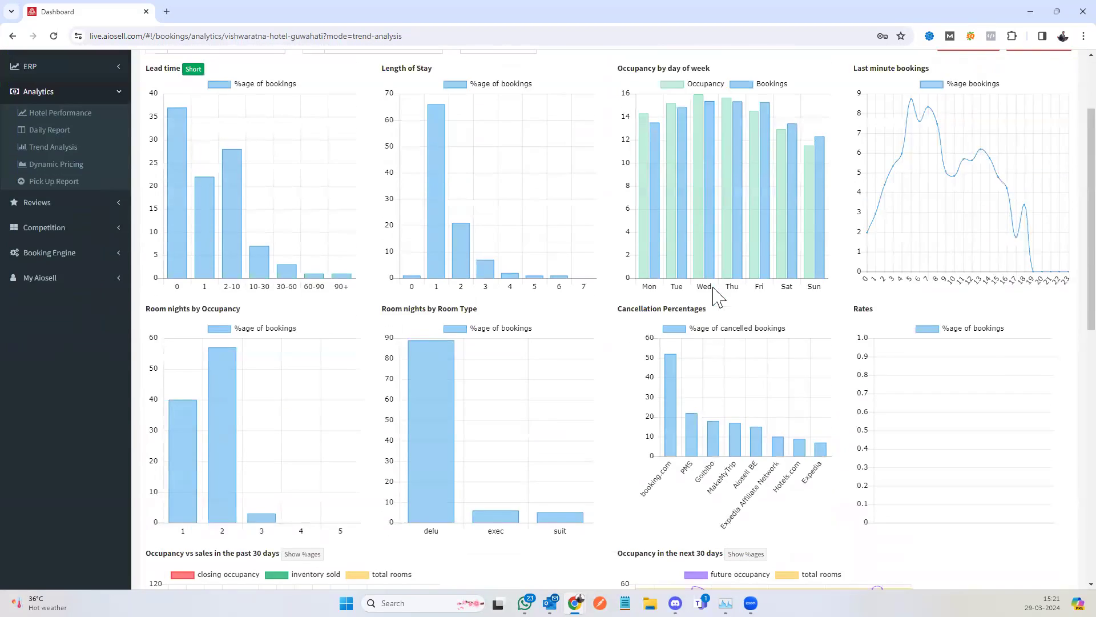
scroll(642, 314, up, 3)
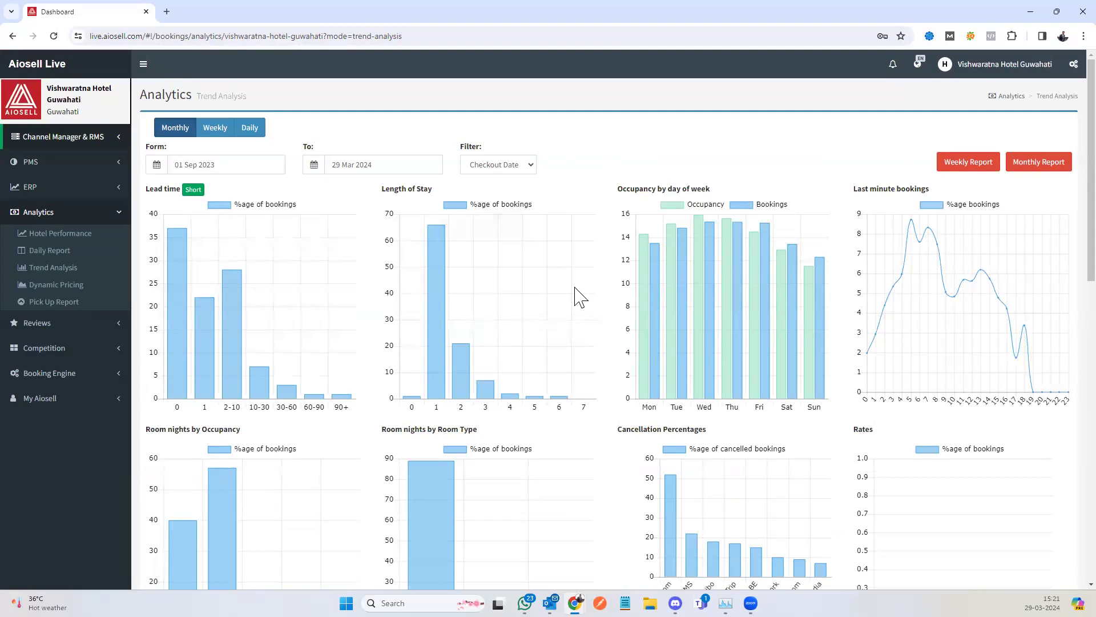
scroll(682, 316, down, 10)
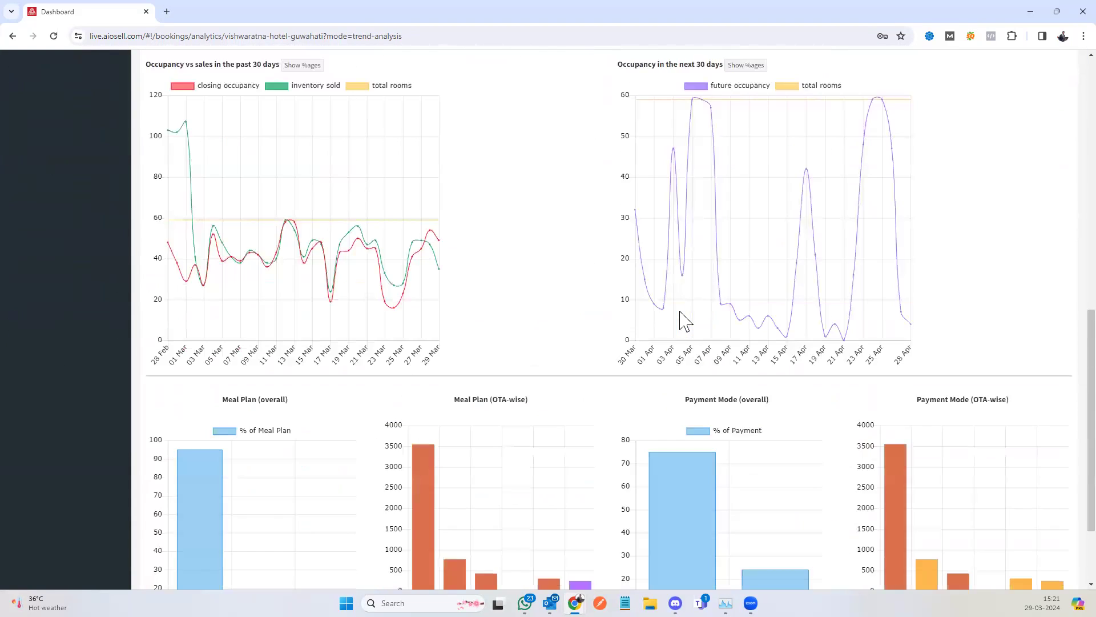
scroll(685, 321, down, 2)
scroll(682, 331, up, 15)
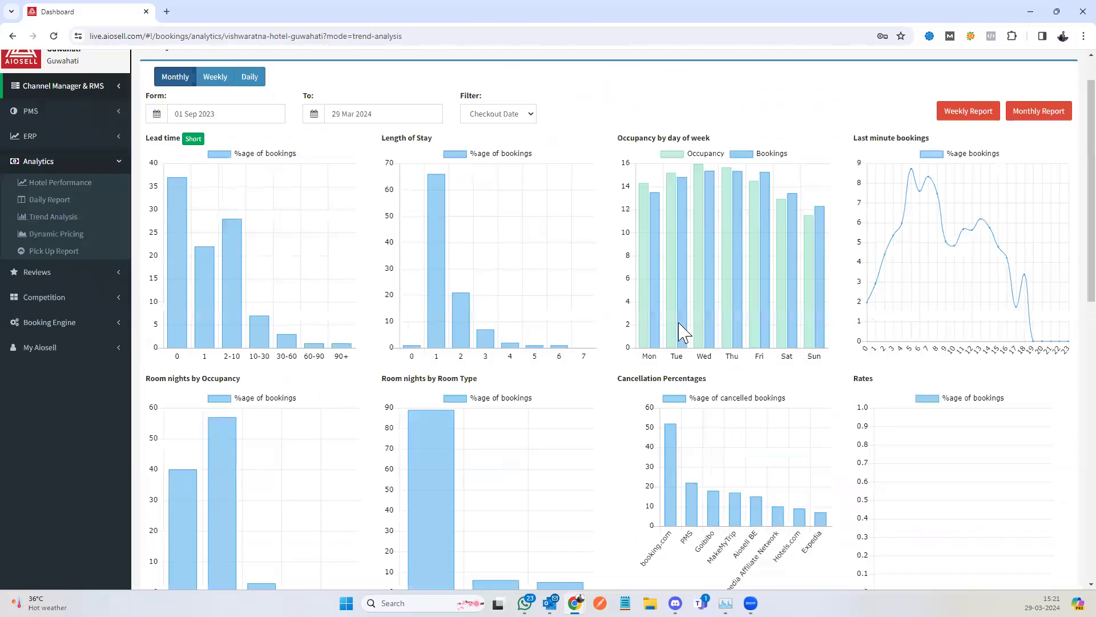
Review the 28 Mar 2024 Daily Report, then return to the Update Rates grid.
click(42, 250)
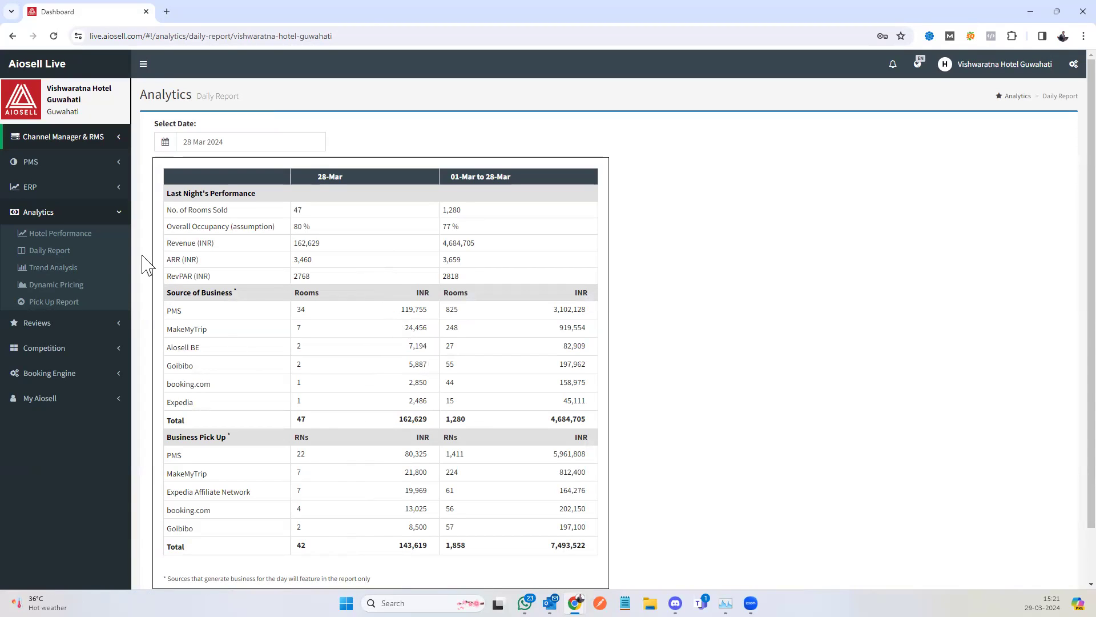
click(63, 137)
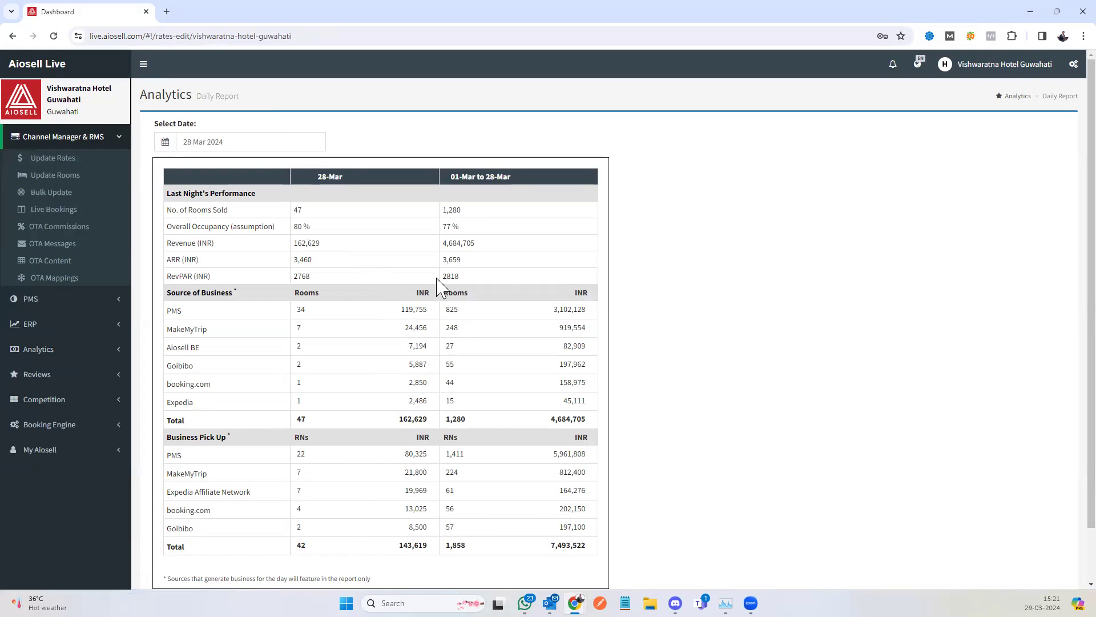